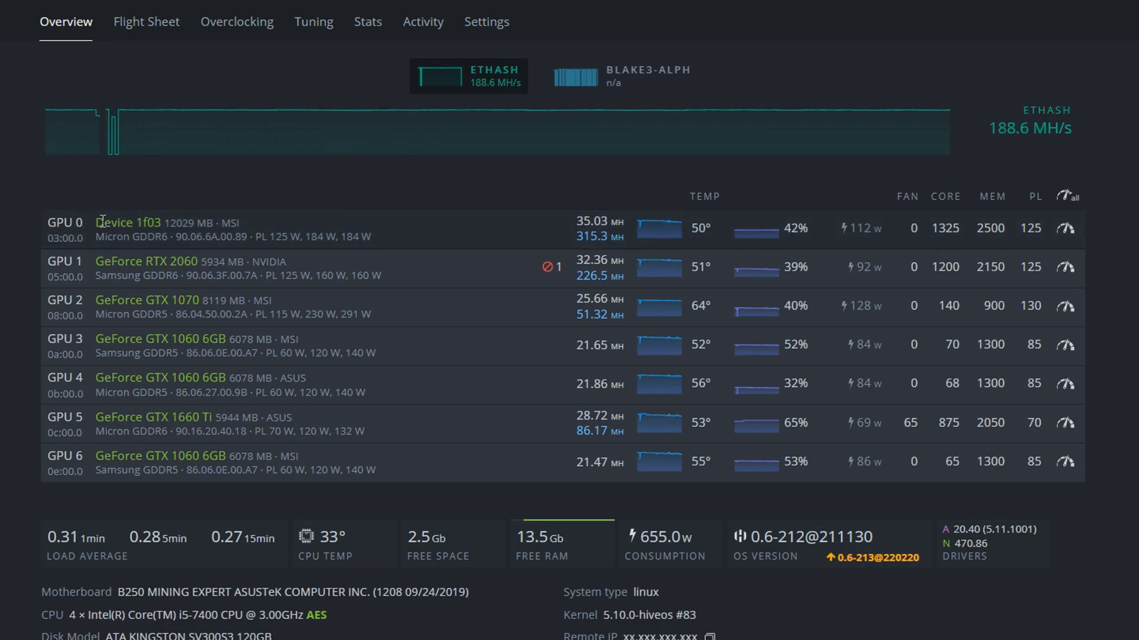
Check GPU 0's bus id and name, plus its 35.03 ETH and 315.3 secondary hashrates.
left_click_drag(95, 224, 156, 226)
left_click(152, 226)
left_click_drag(606, 237, 575, 243)
double_click(600, 221)
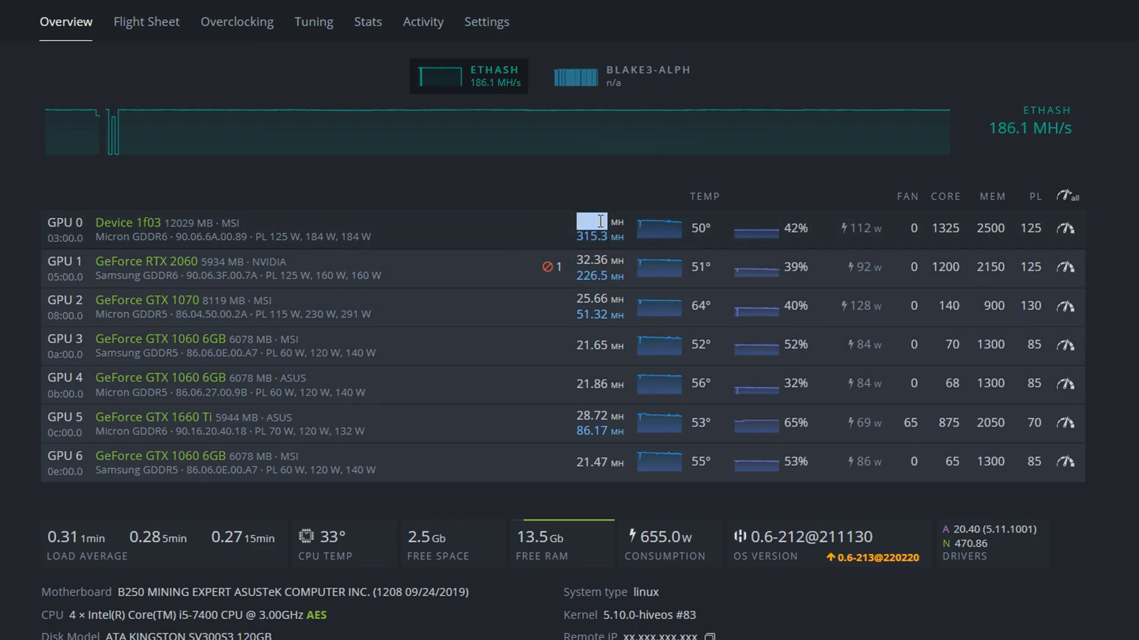
left_click(572, 212)
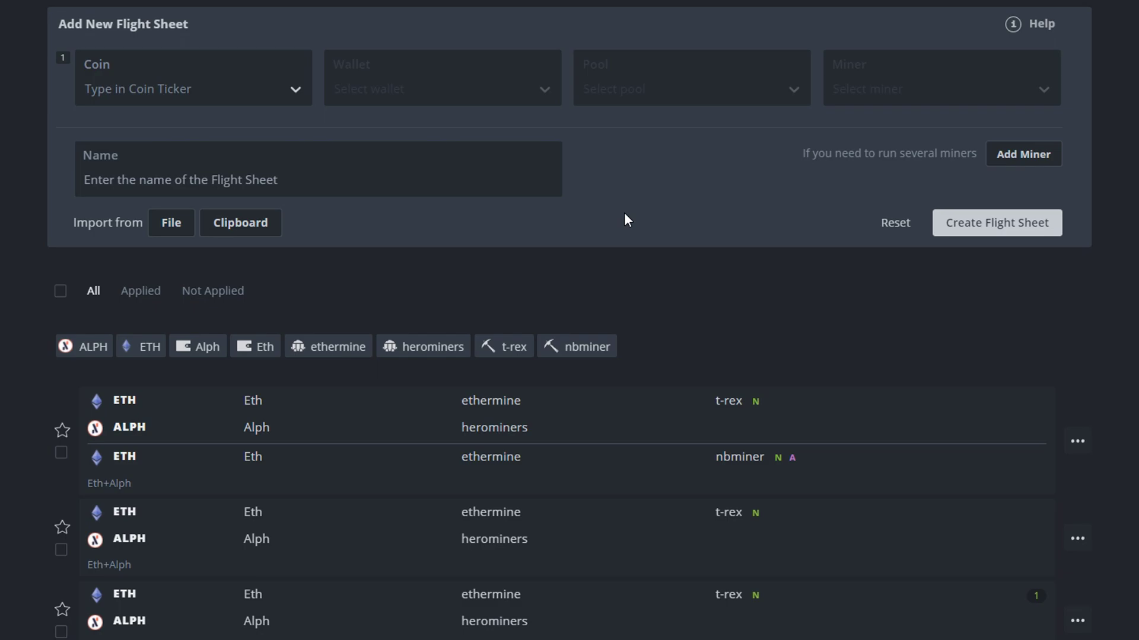
Set the flight sheet's coin to ETH with the Eth wallet.
left_click(261, 86)
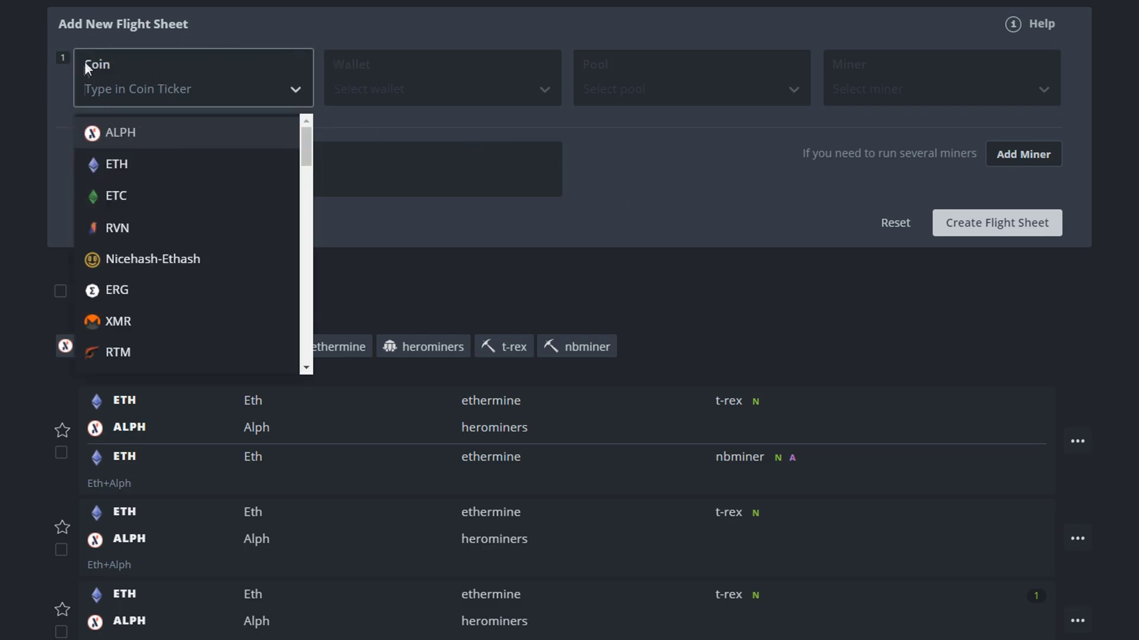
left_click(172, 165)
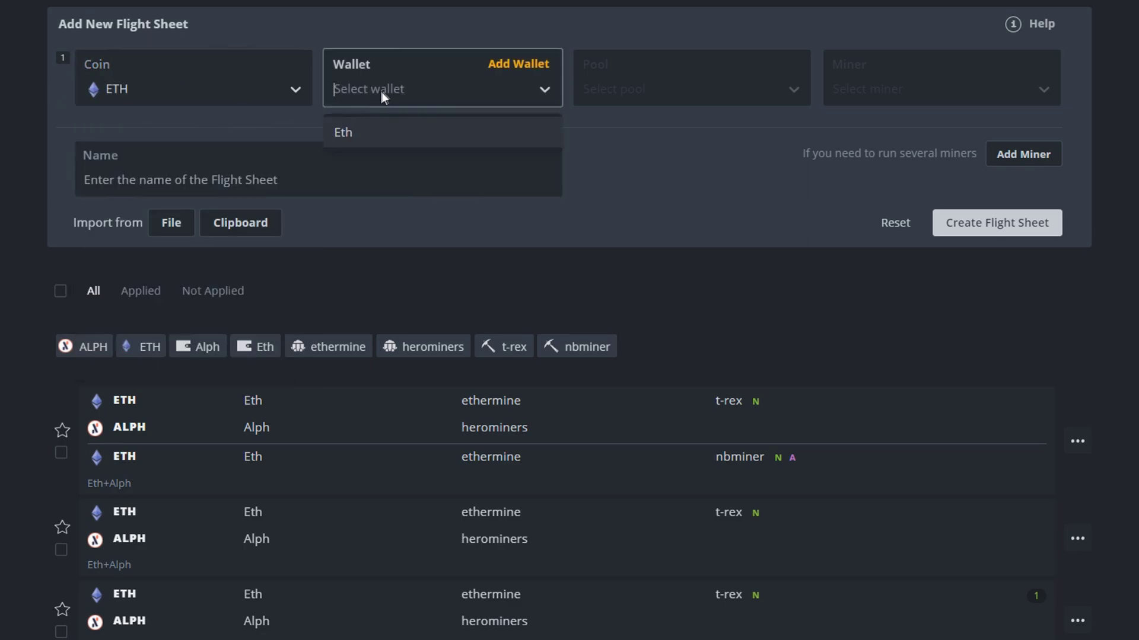
left_click(415, 133)
Choose ethermine as the pool, using its EU server.
left_click(667, 83)
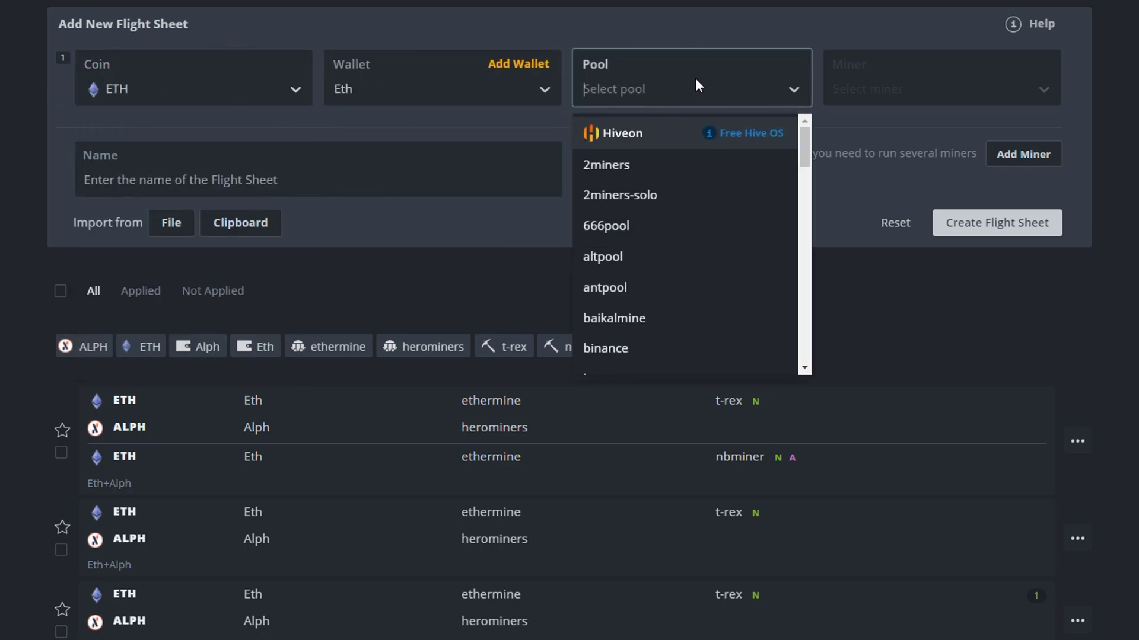
type("ether")
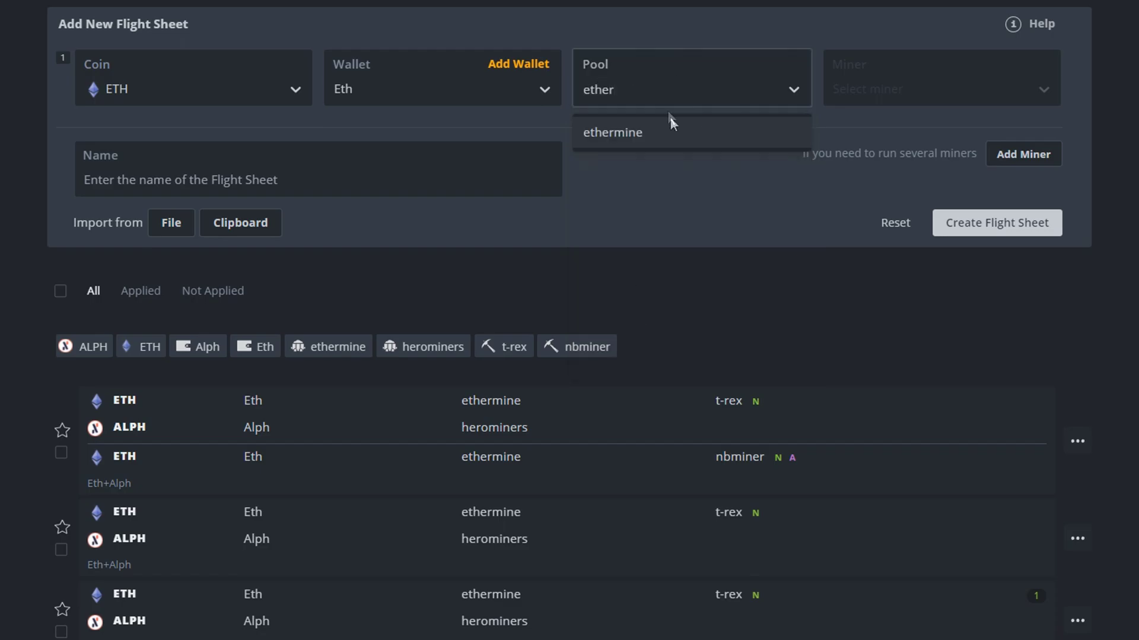
left_click(670, 121)
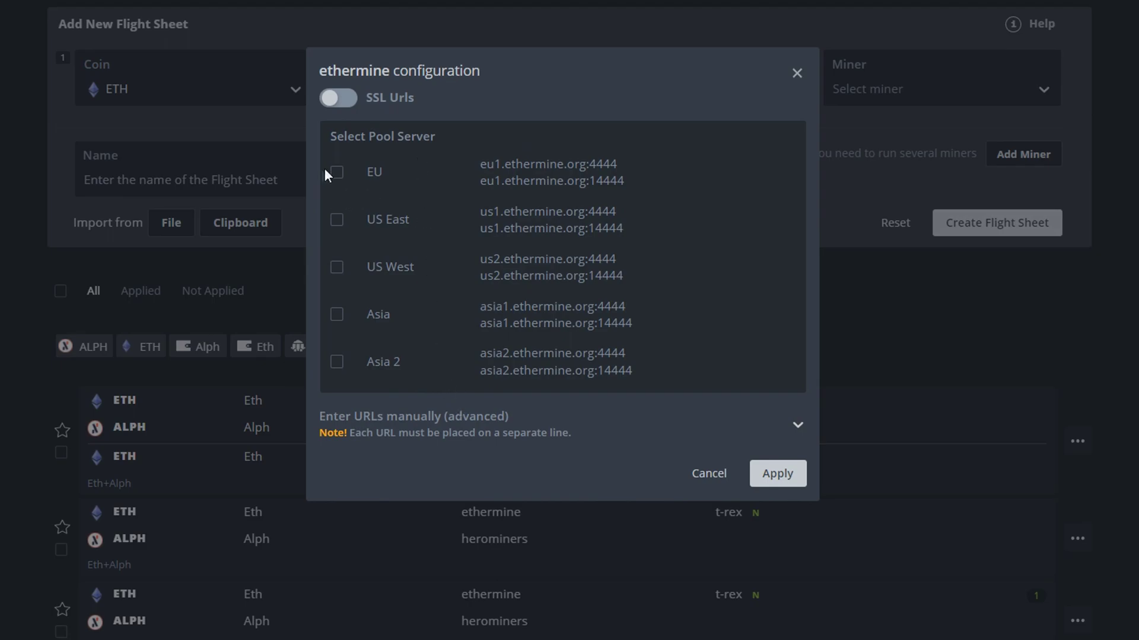
left_click(376, 177)
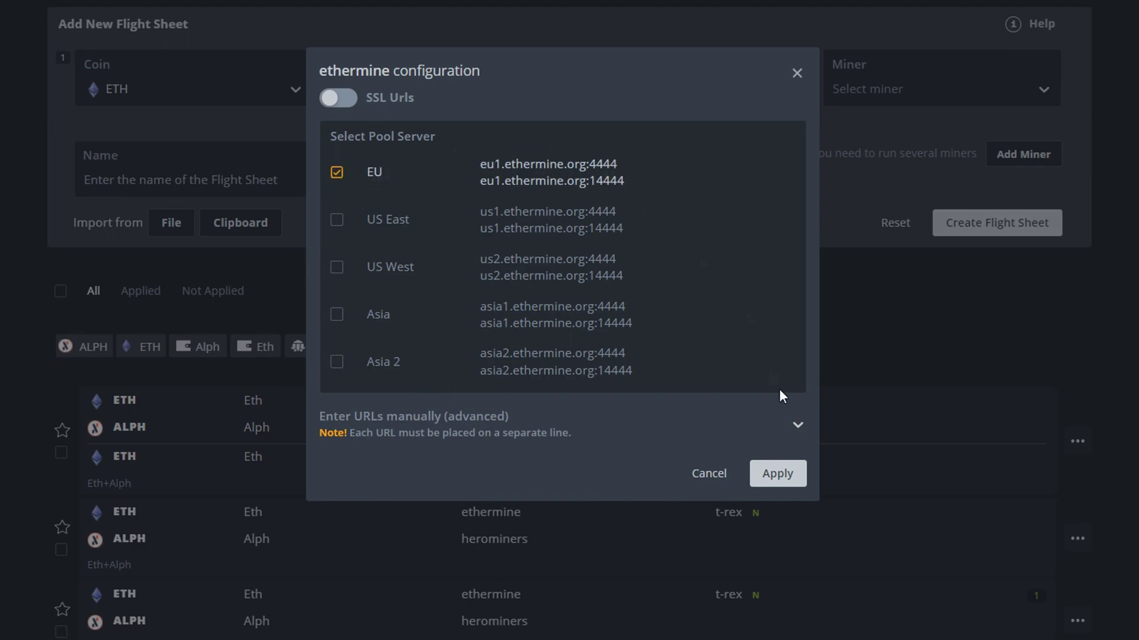
left_click(779, 474)
left_click(848, 89)
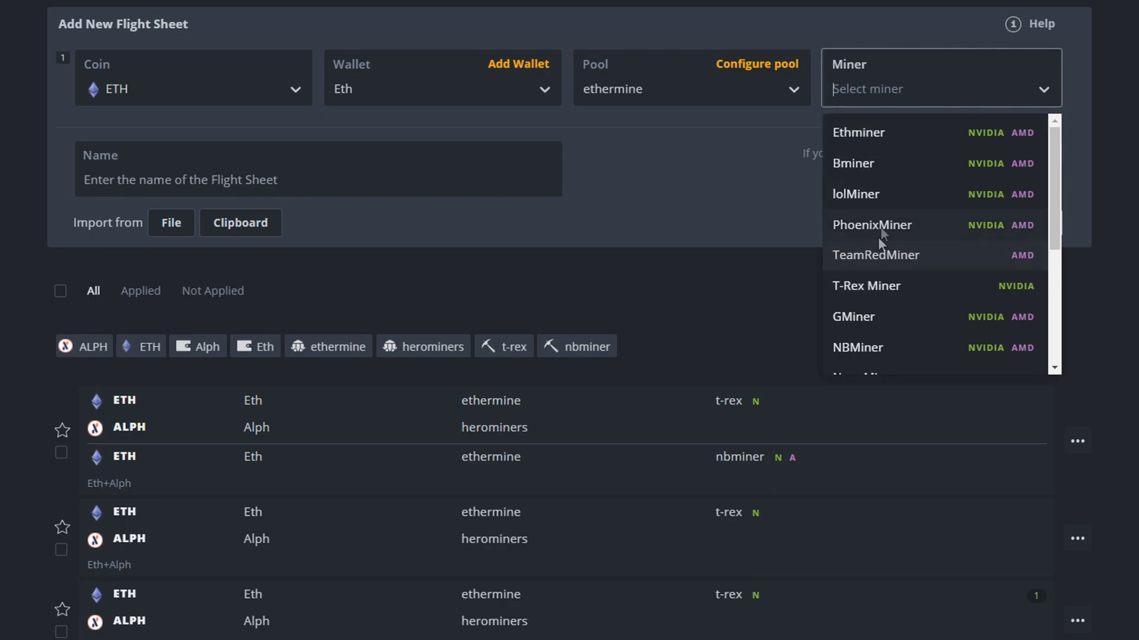
Select T-Rex Miner with ALPH as the dual coin on the Alph wallet.
left_click(871, 286)
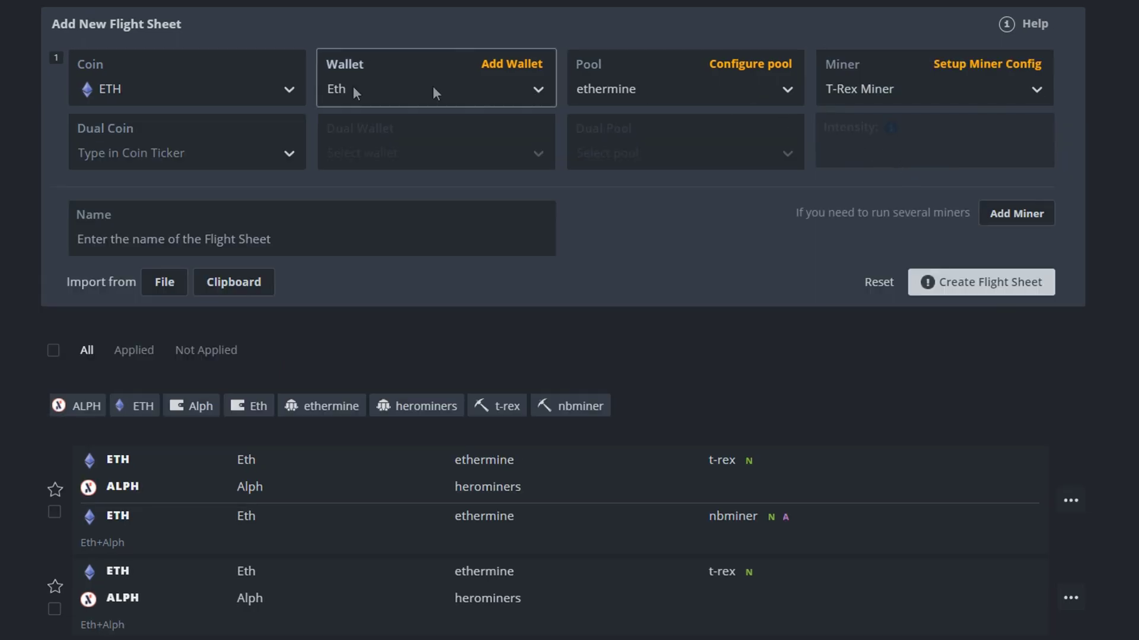
left_click(178, 153)
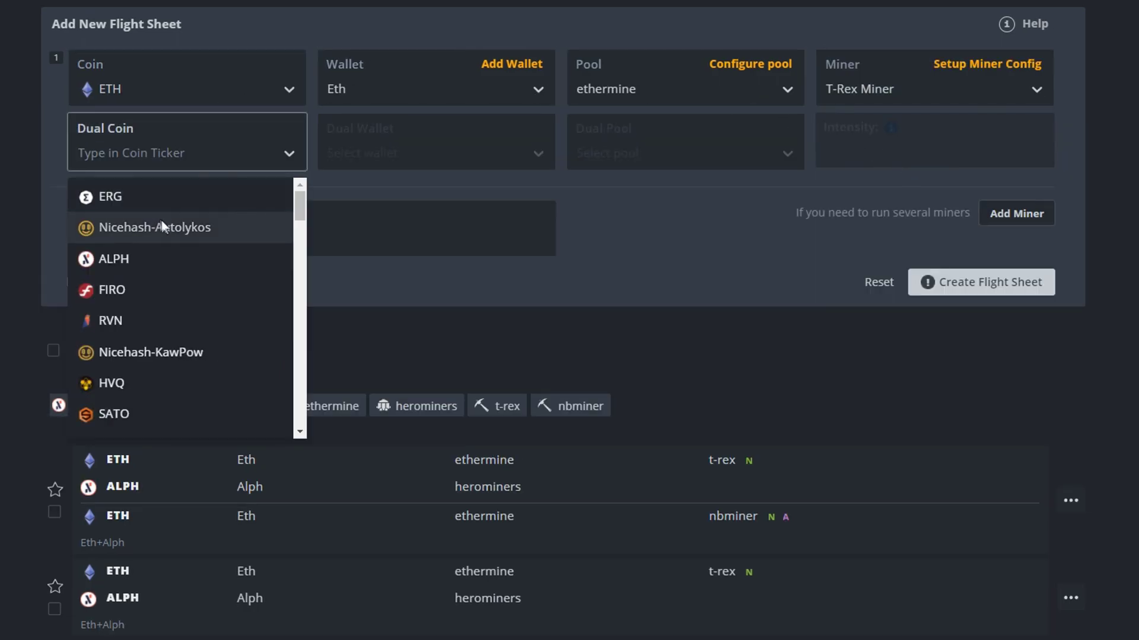
left_click(126, 258)
left_click(373, 159)
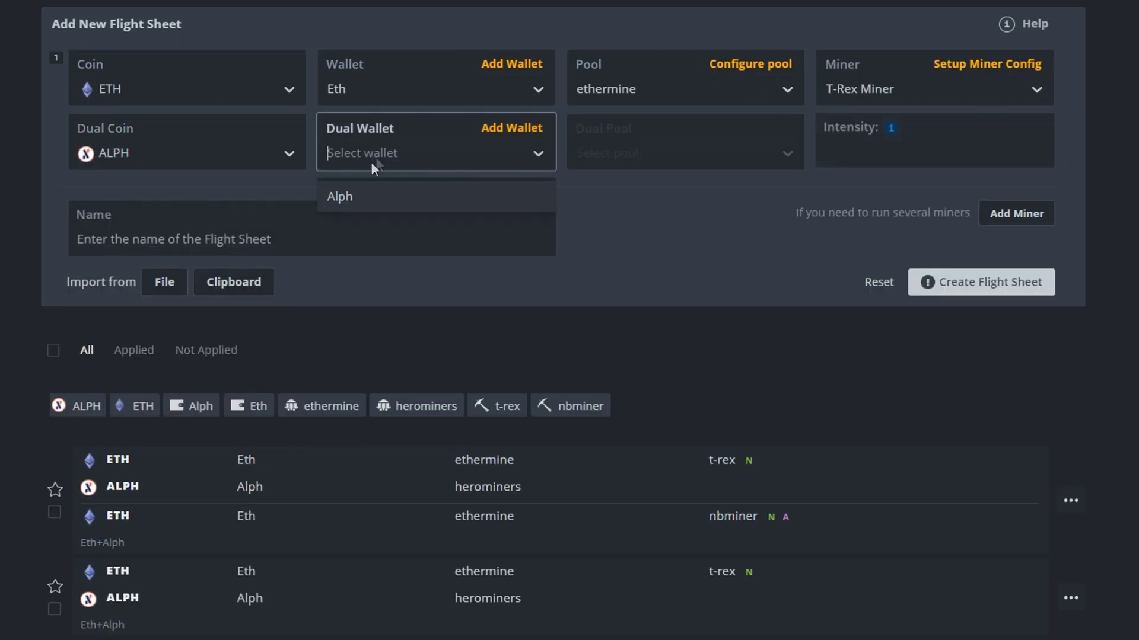
left_click(358, 193)
Set herominers as the dual pool, using its Germany server.
left_click(655, 162)
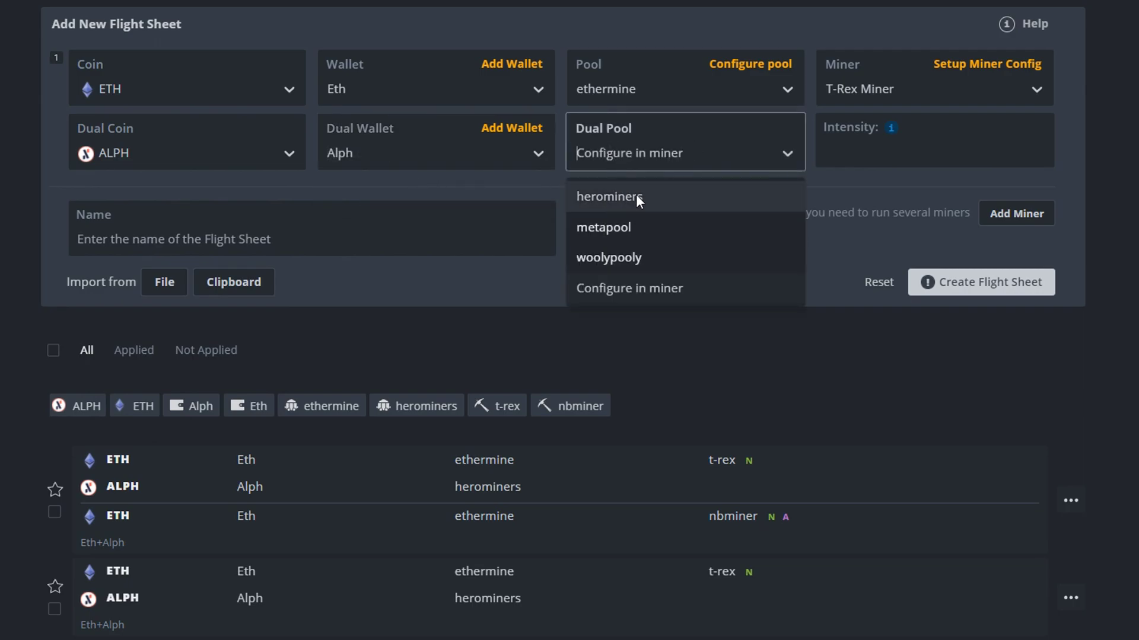
left_click(654, 208)
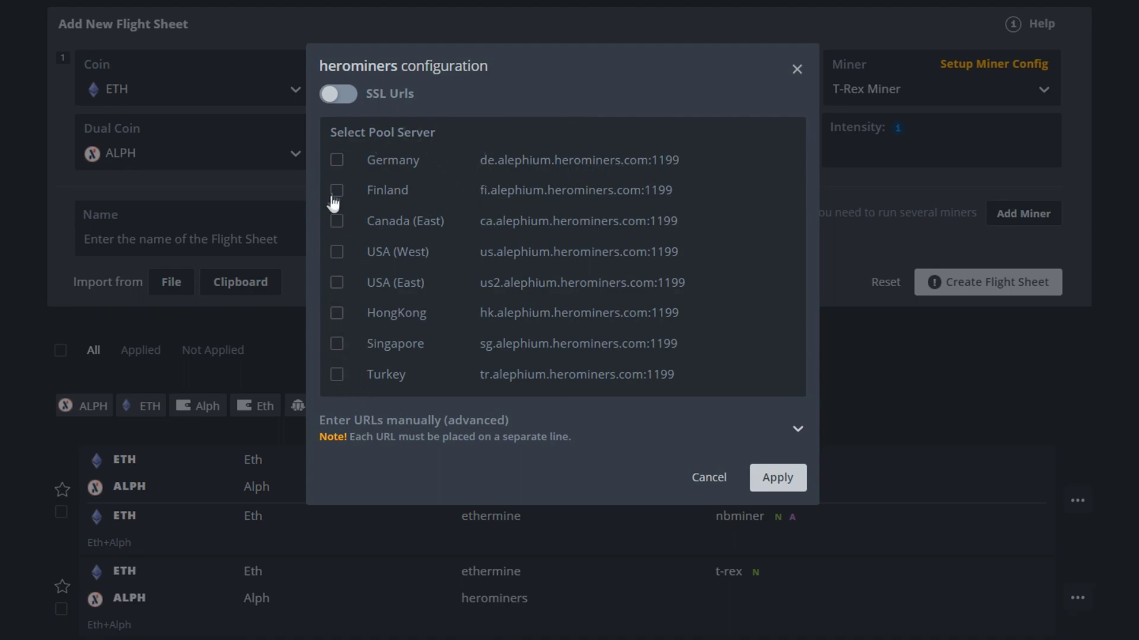
left_click(337, 162)
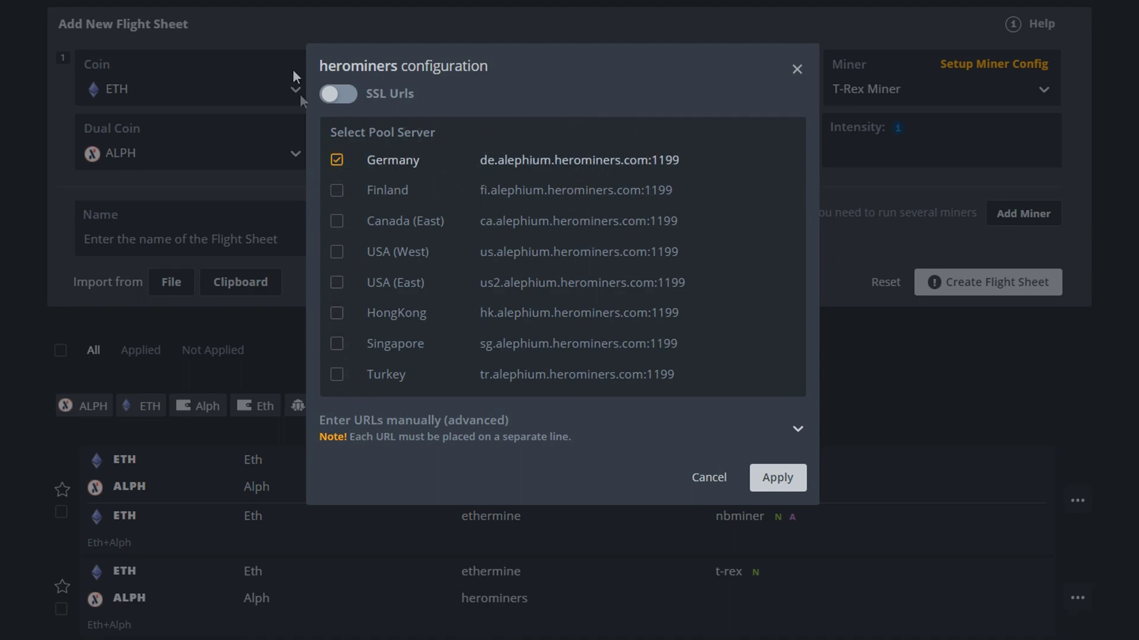
left_click(769, 483)
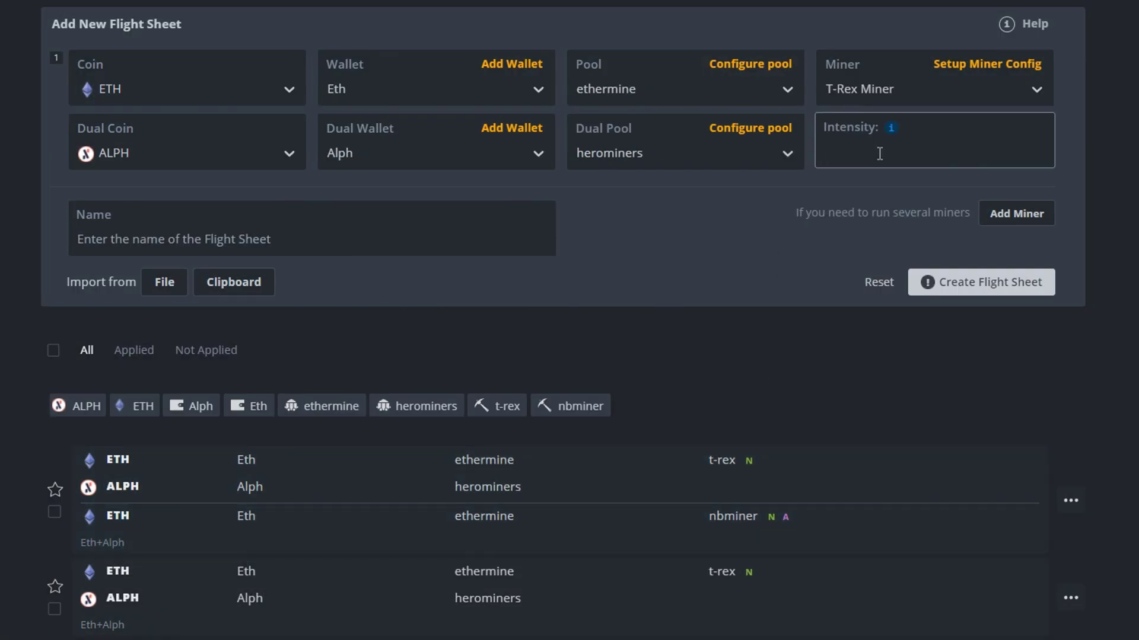
left_click(858, 148)
Paste 'dual-algo-mode a12,a12,a12,a1,a1,a12,a1' into T-Rex's extra config arguments and check the modes.
left_click(987, 63)
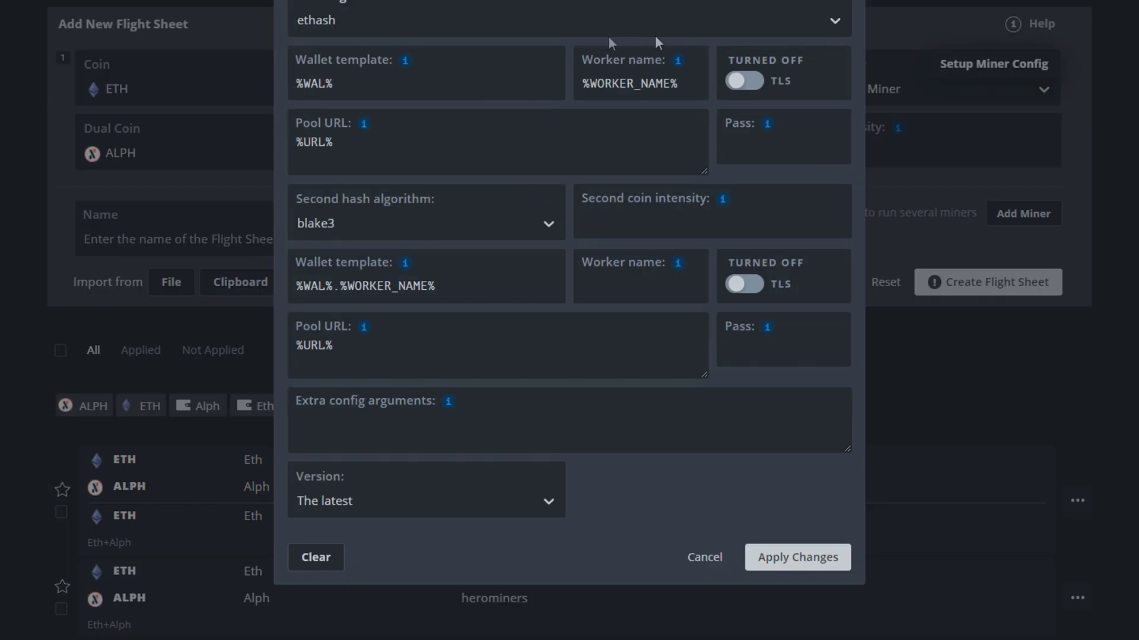
left_click(481, 413)
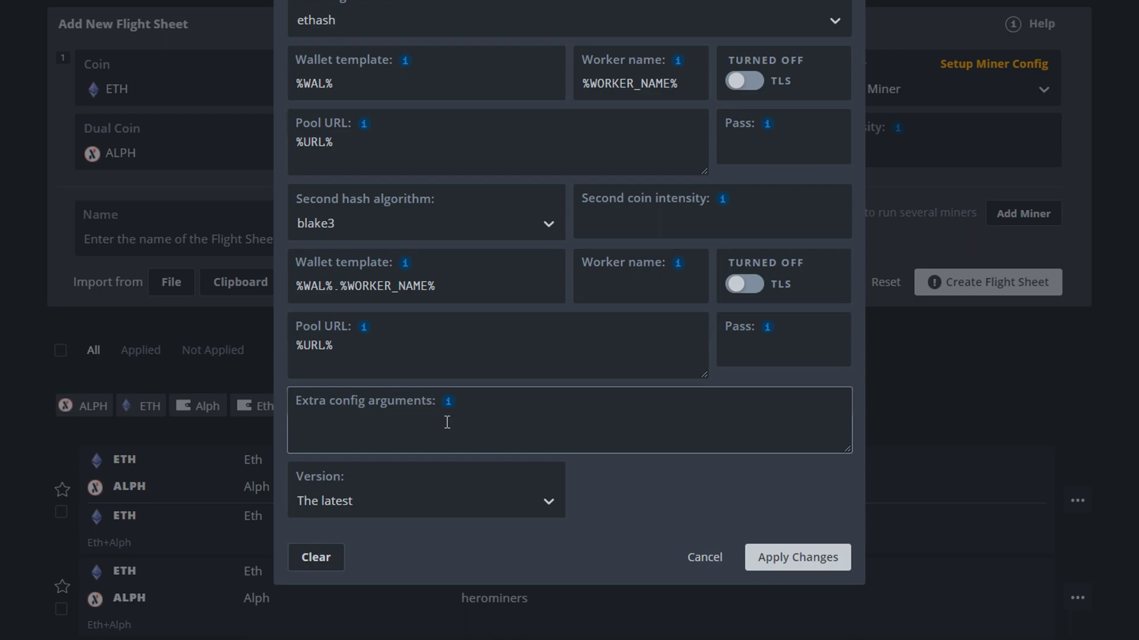
type("\"dual-algo-mode\": \"a12,a12,a12,a1,a1,a12,a1\"")
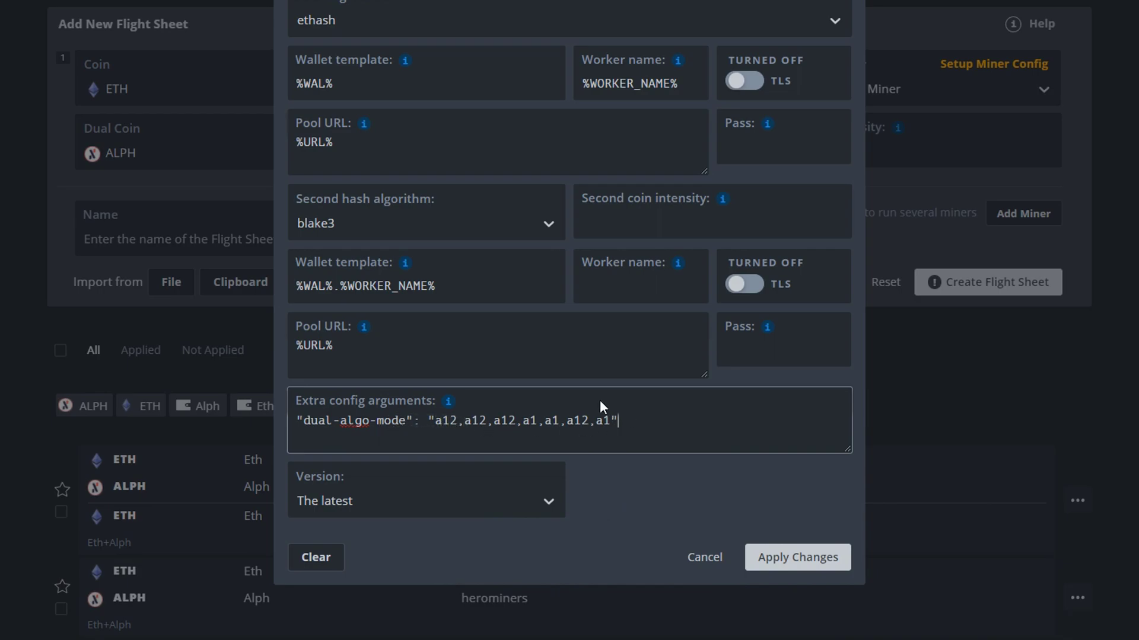
double_click(446, 421)
left_click(438, 424)
double_click(530, 427)
left_click(537, 427)
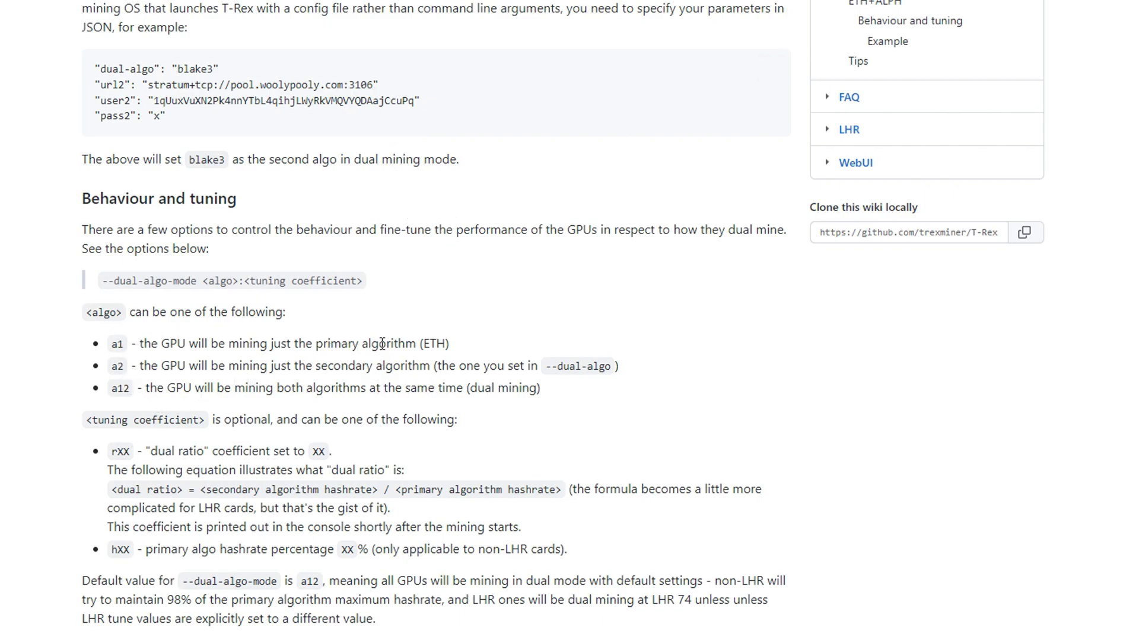
scroll(380, 341, "down", 2)
scroll(380, 341, "down", 4)
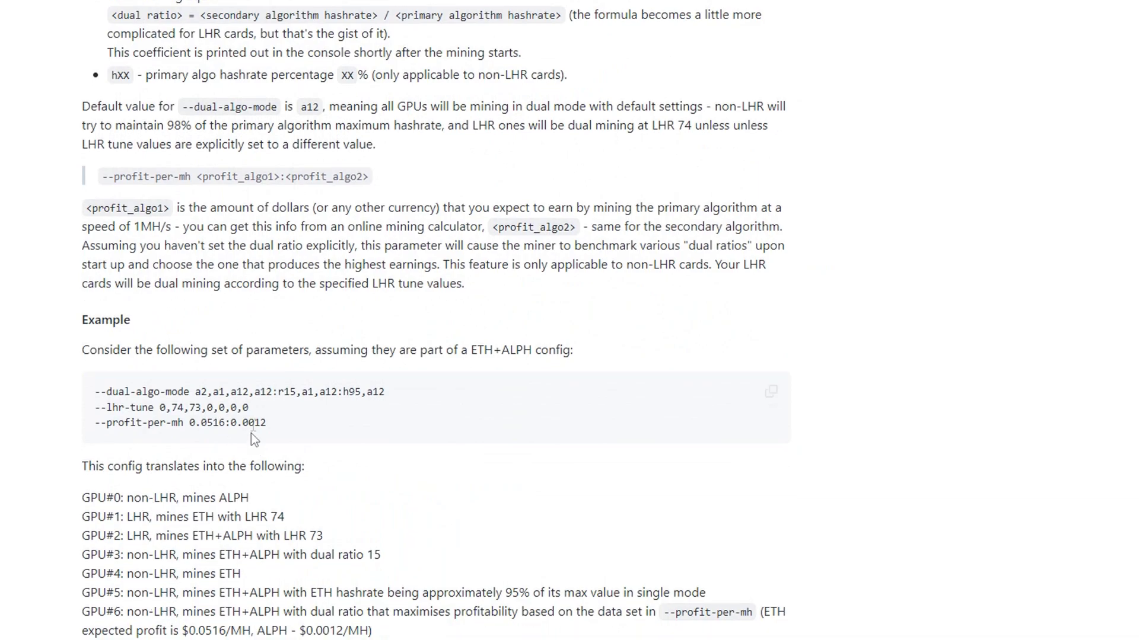
left_click_drag(313, 392, 354, 389)
double_click(330, 392)
left_click(328, 393)
left_click_drag(329, 392, 363, 393)
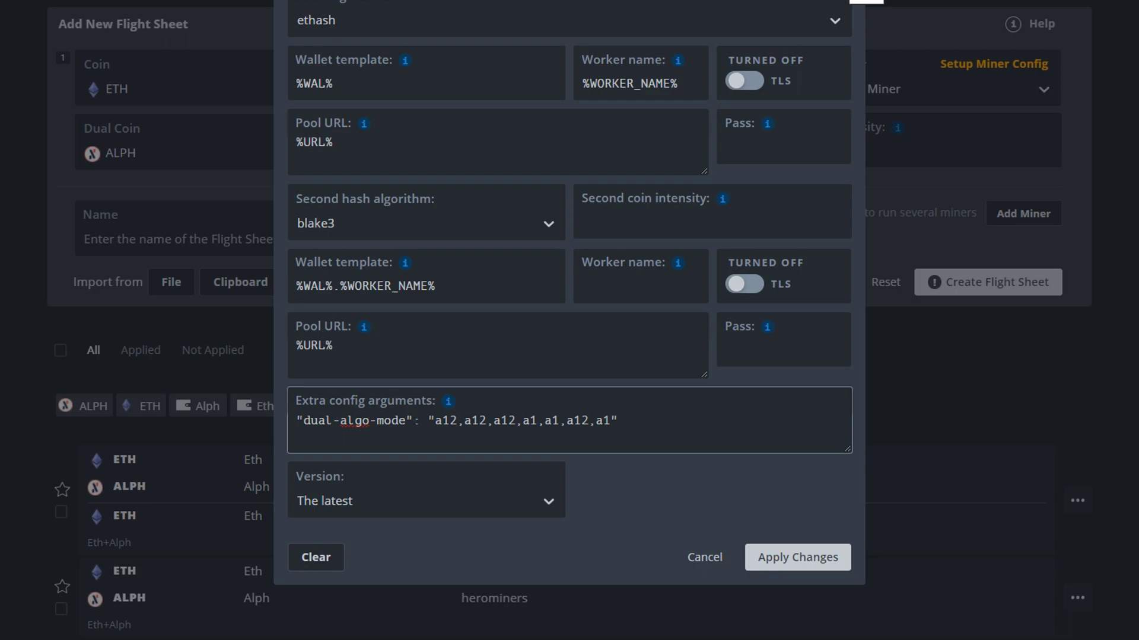
Close the T-Rex miner configuration window with Esc.
key("Escape")
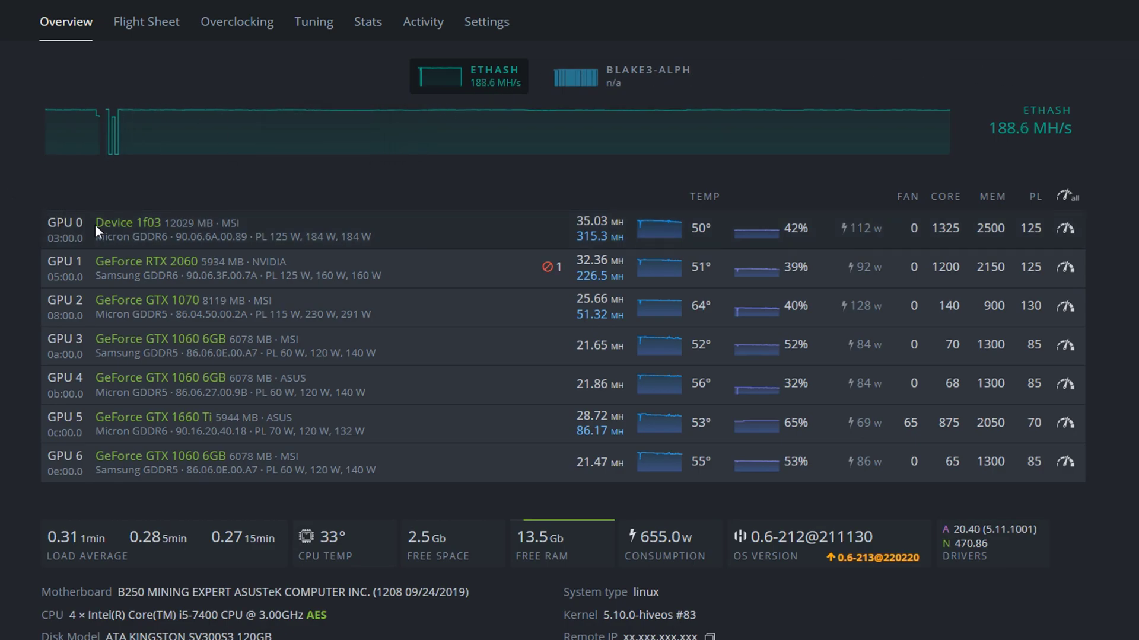
left_click_drag(48, 238, 144, 228)
left_click(144, 229)
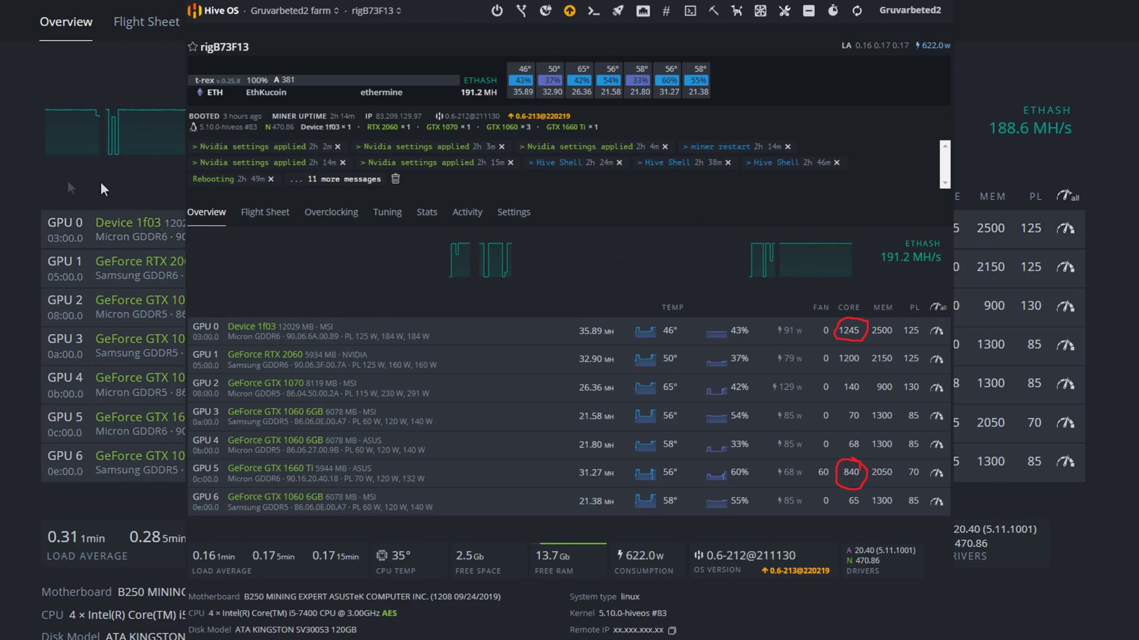